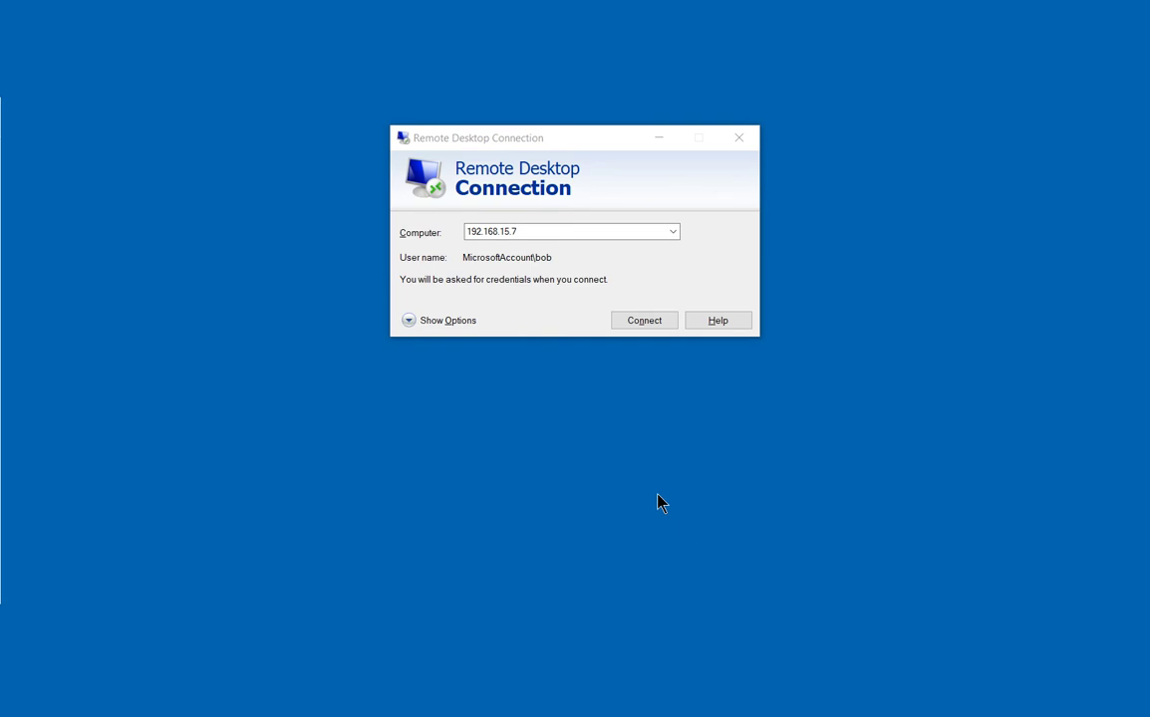
- Enable Ports redirection under Local Resources > More so local ports are shared
click(445, 319)
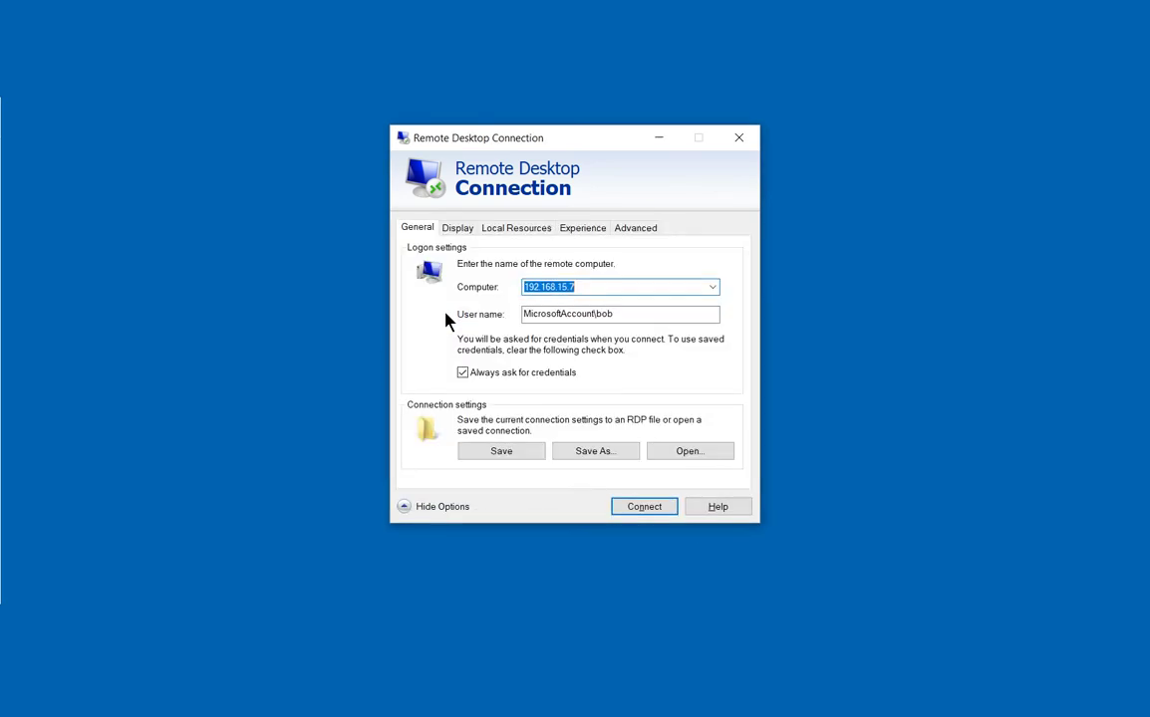
click(529, 232)
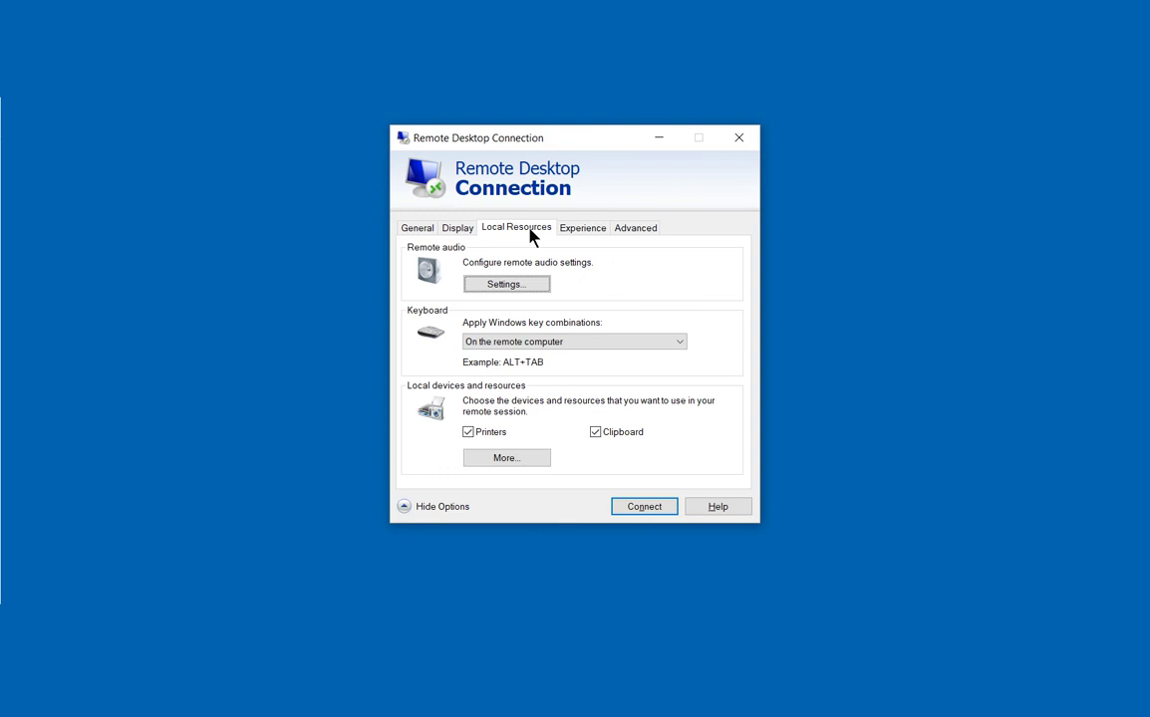
click(524, 461)
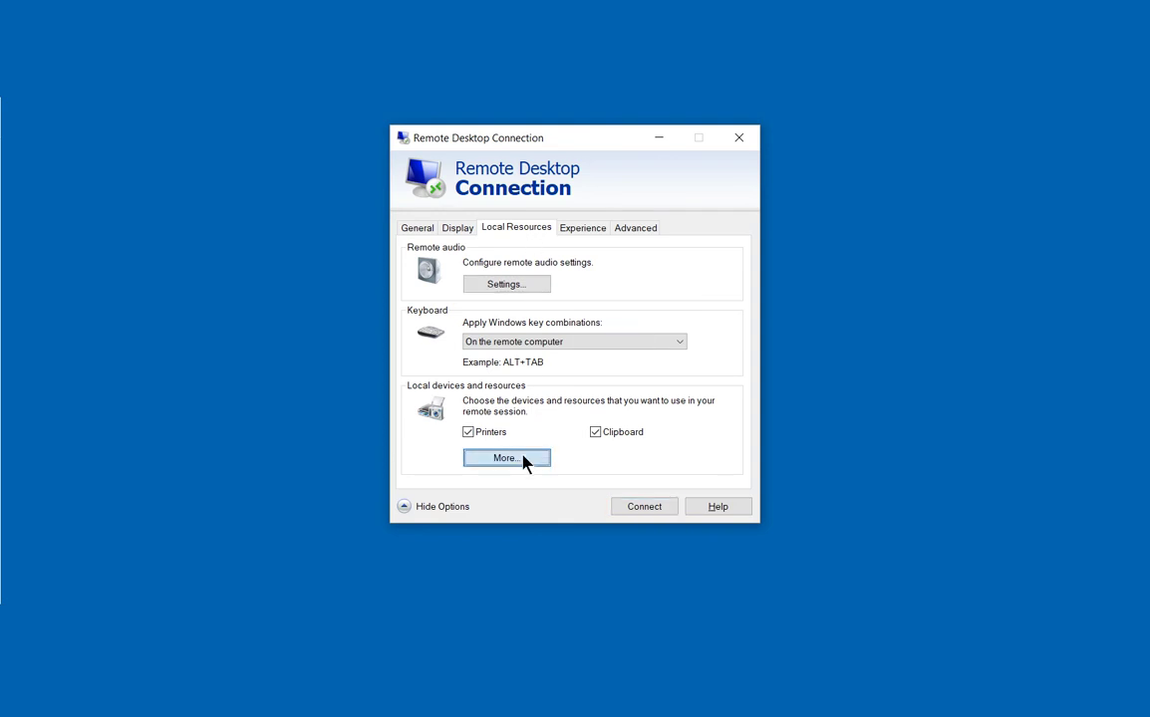
click(445, 363)
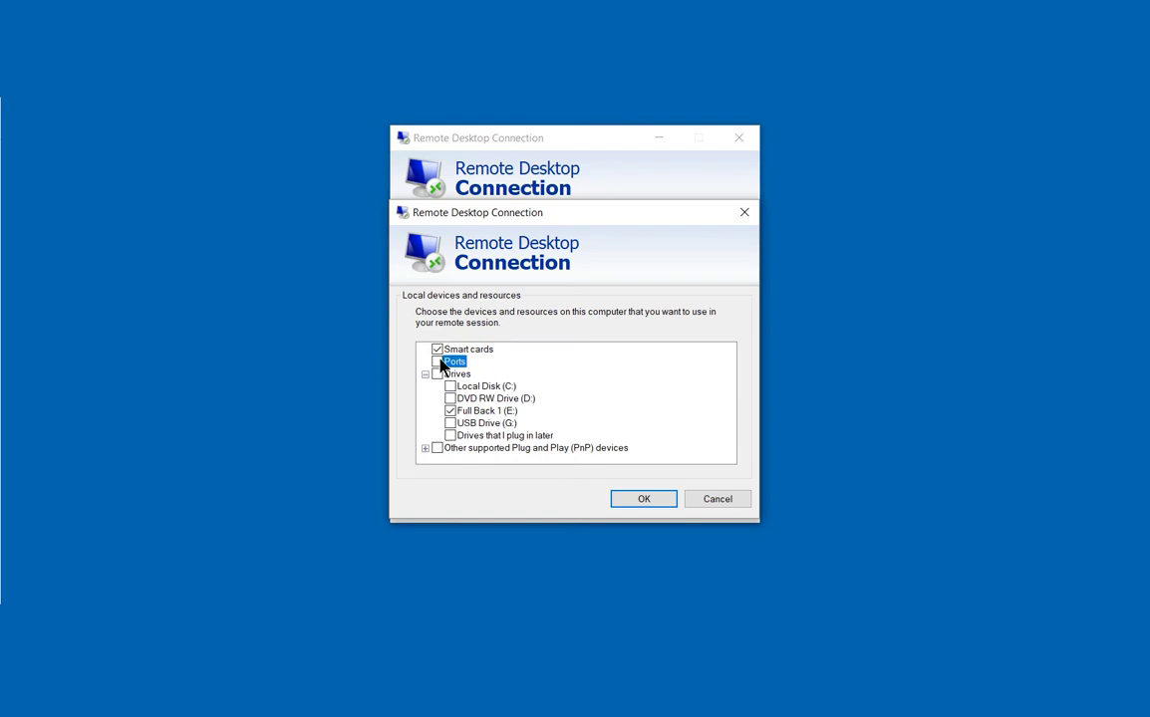
click(652, 502)
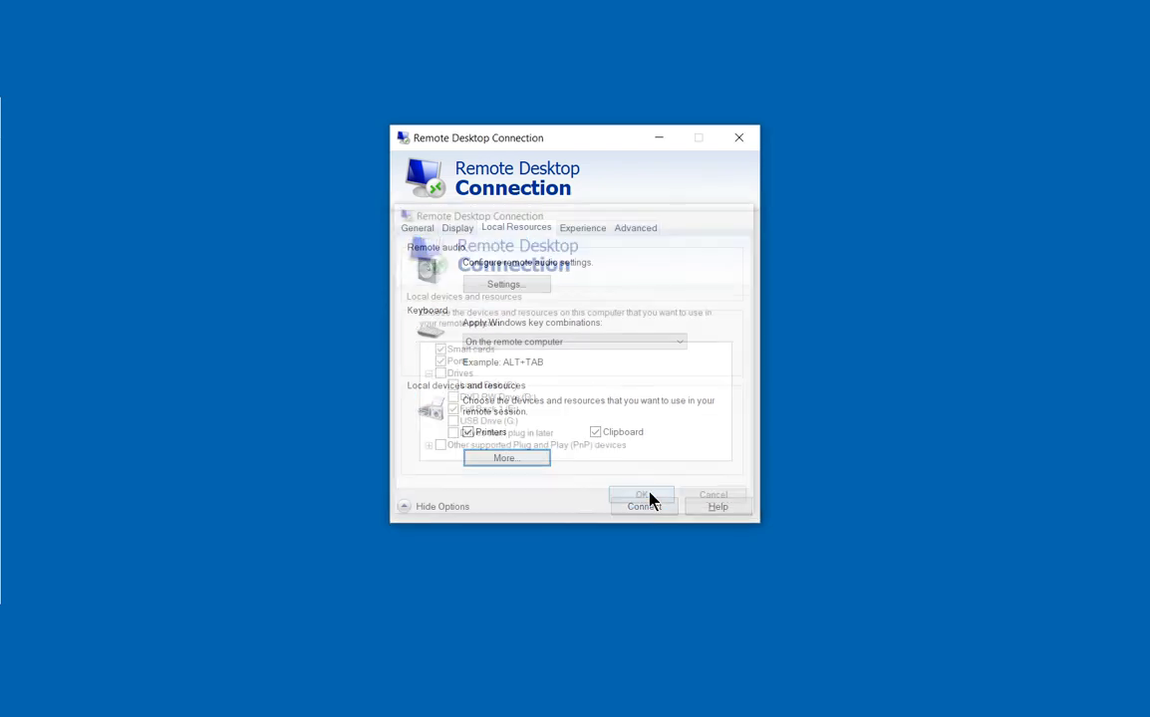
- Connect to 192.168.15.7, always trust it, and sign in with the password
click(648, 508)
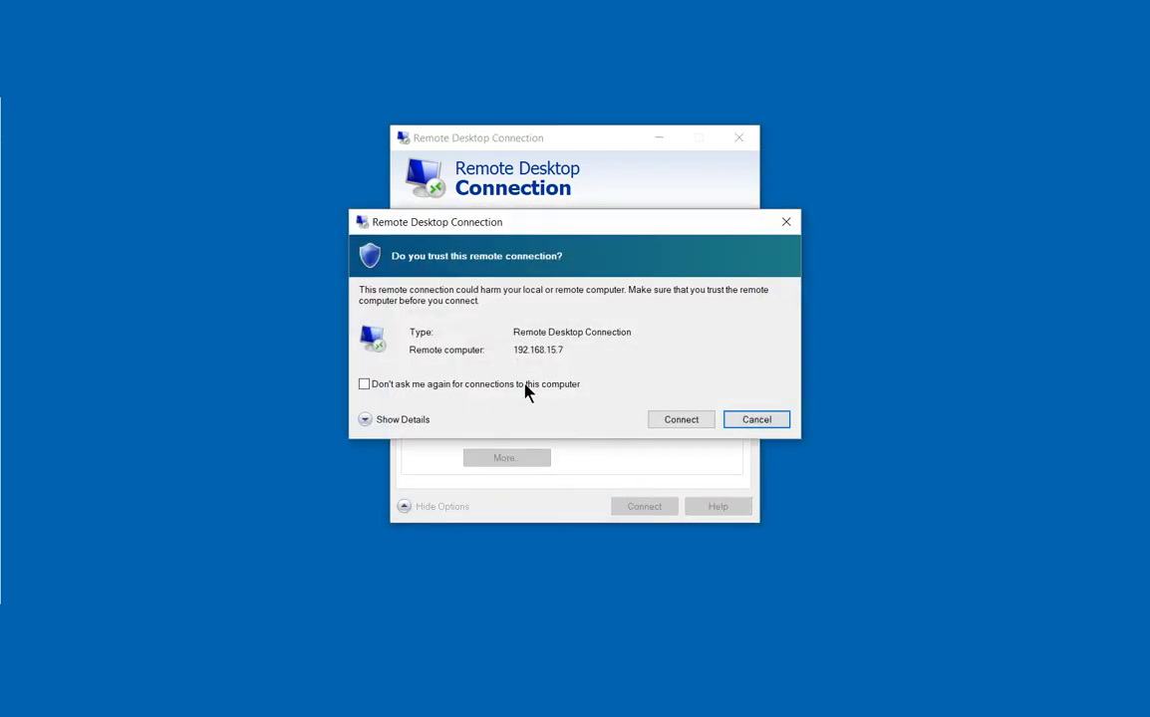
click(679, 420)
text(Pass)
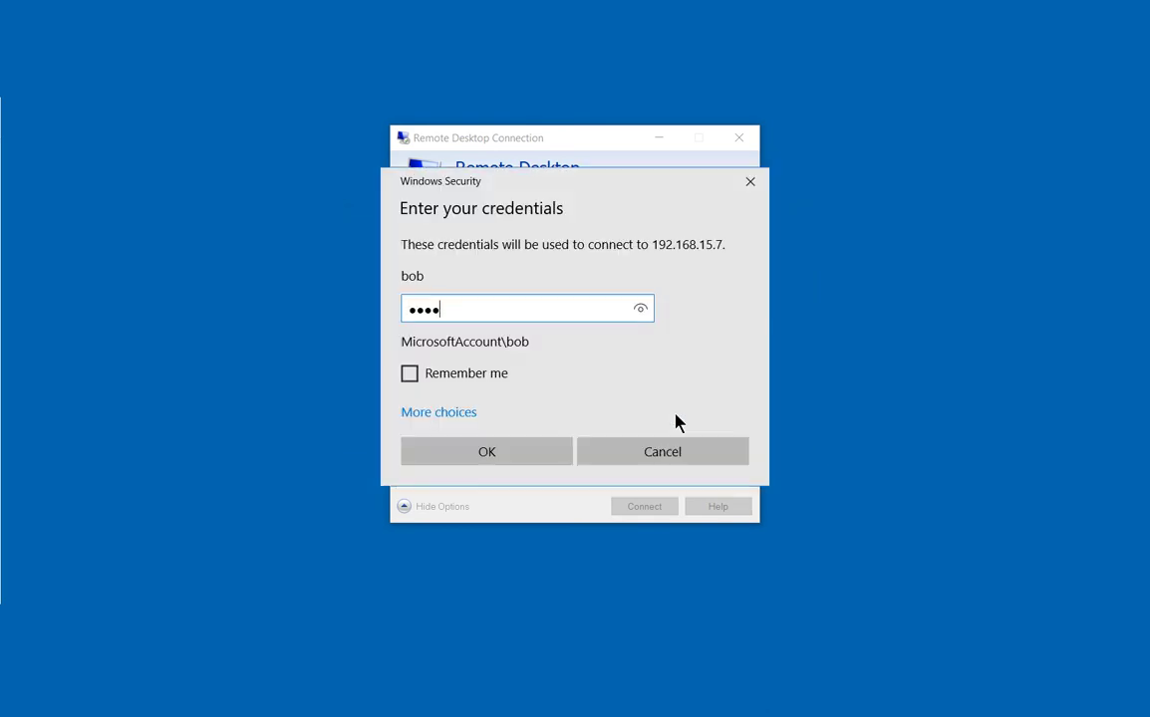
text(word)
key(Return)
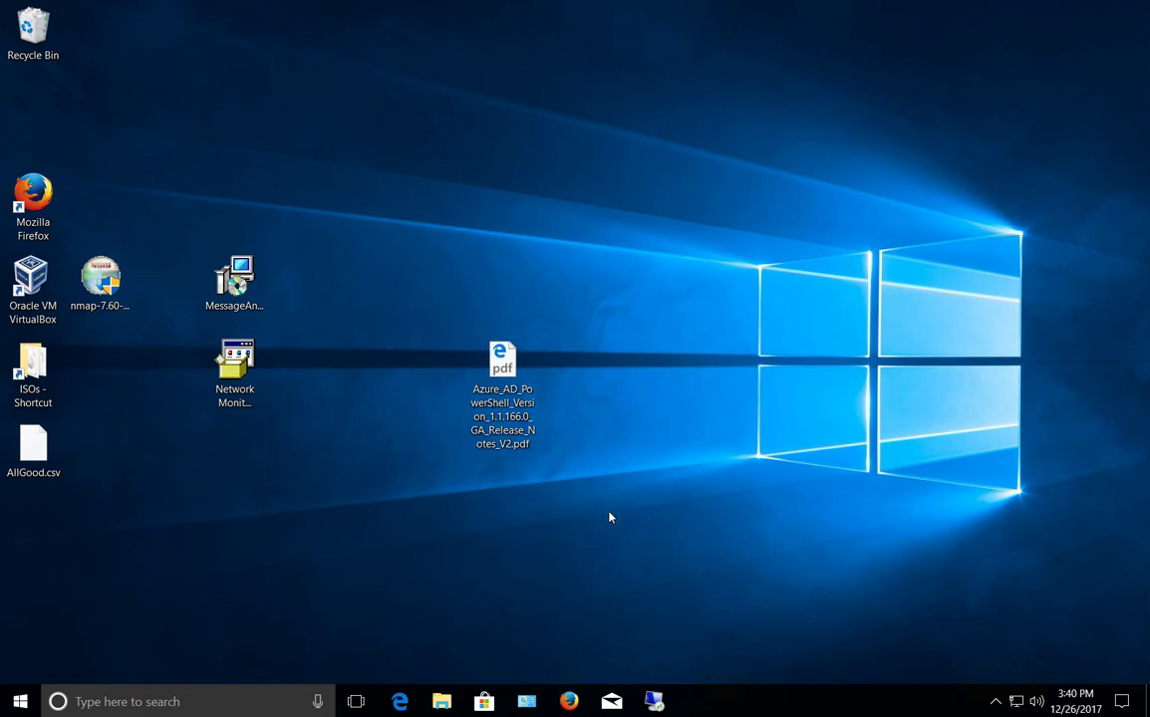
- Open Device Manager from the Control Panel's All Control Panel Items
click(526, 701)
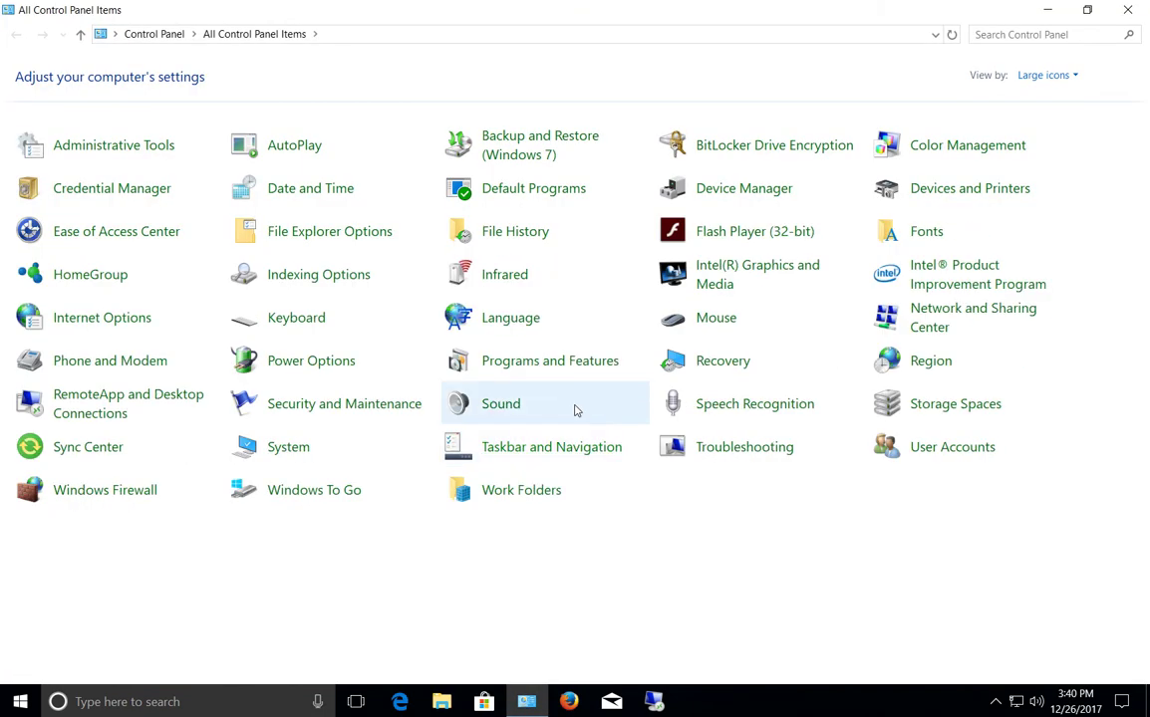
click(826, 189)
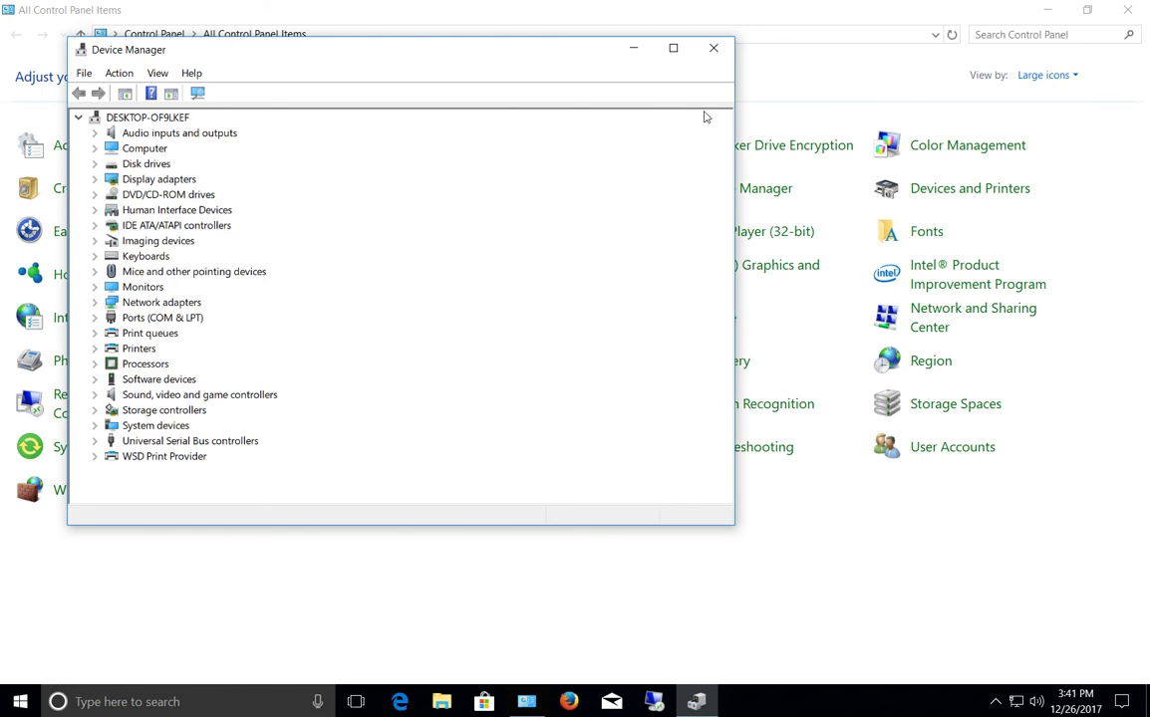
key(alt)
key(alt)
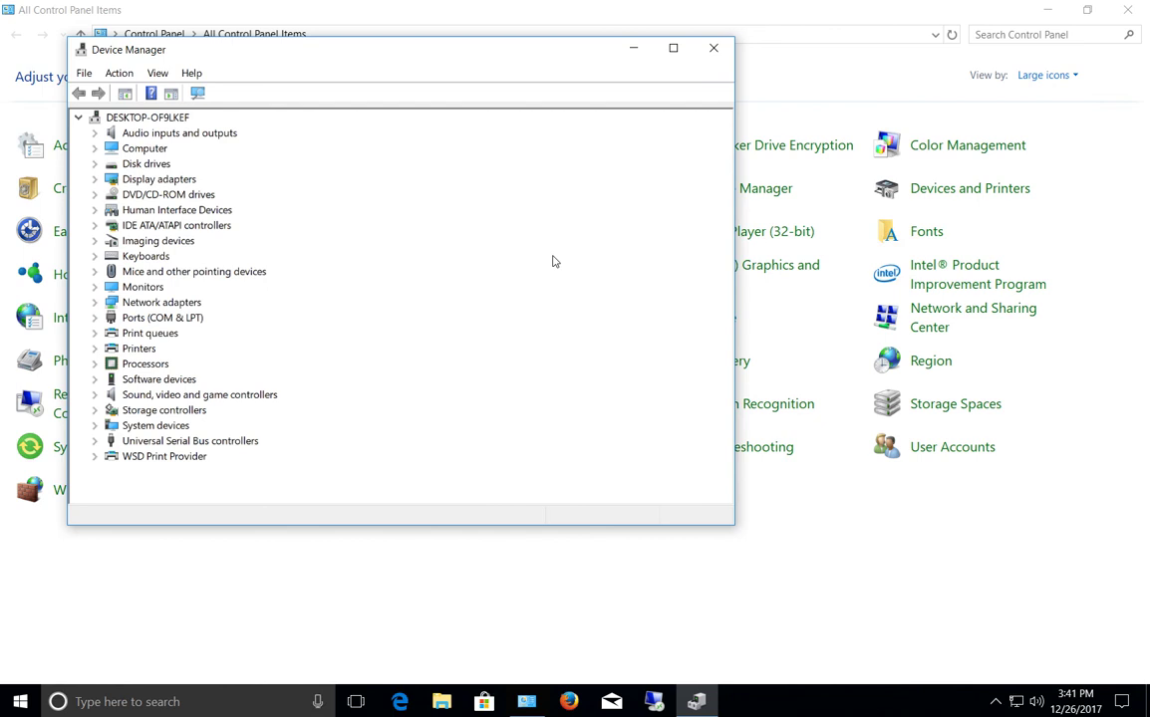